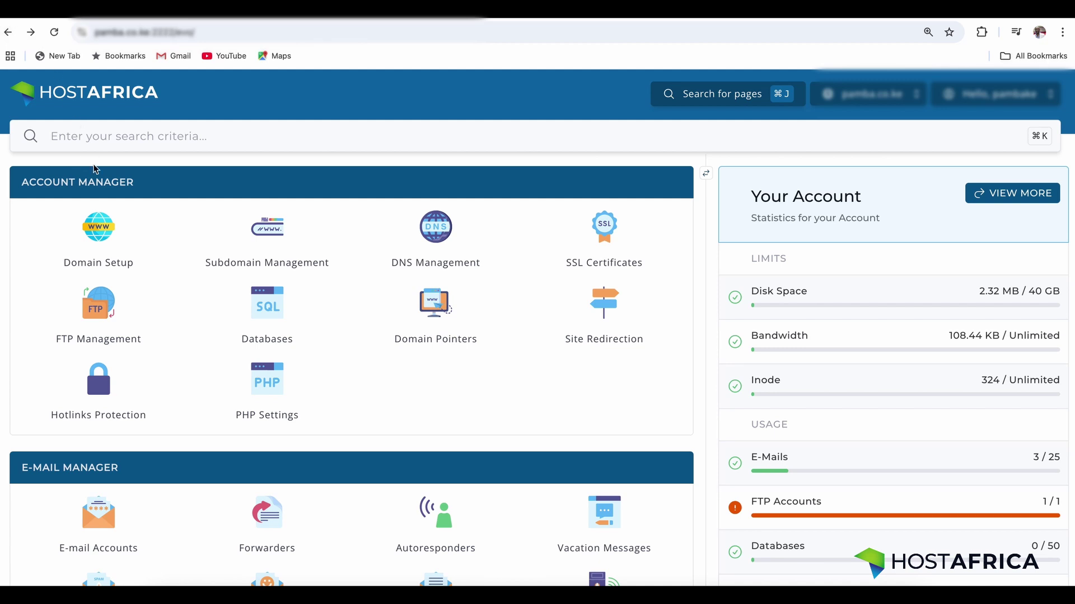
scroll(95, 169, down, 2)
scroll(94, 169, down, 3)
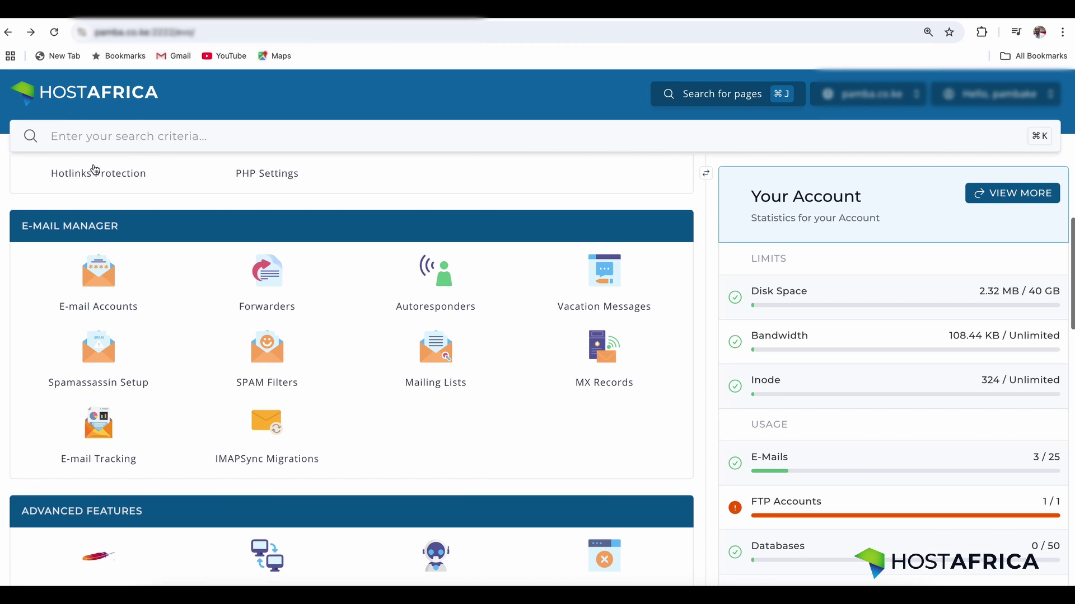
scroll(95, 168, down, 2)
scroll(95, 169, down, 2)
scroll(132, 286, down, 1)
scroll(165, 327, down, 3)
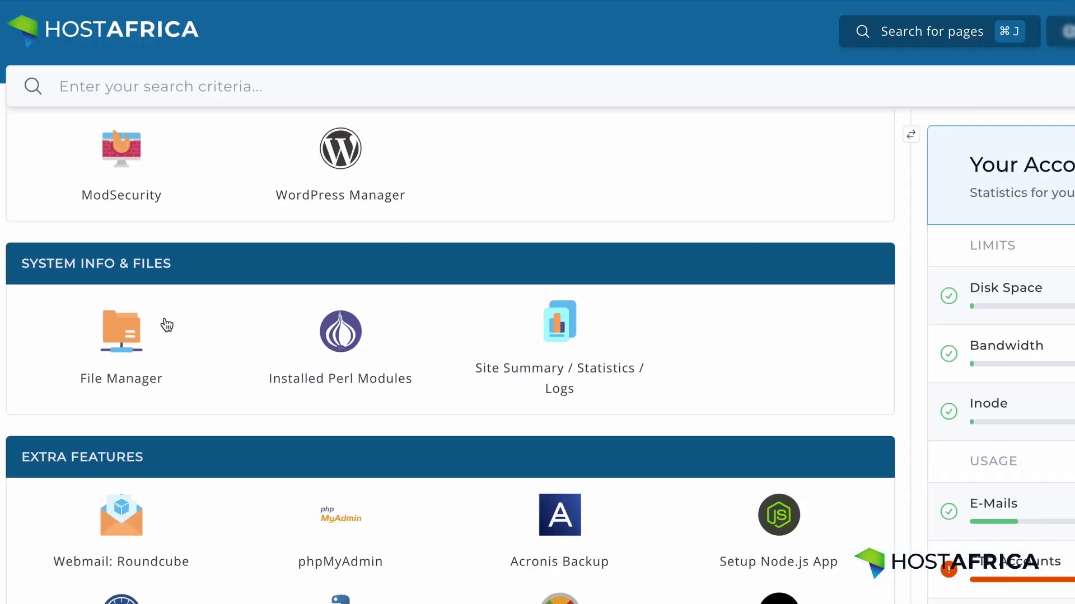
- Launch File Manager from the System Info & Files section of DirectAdmin
click(134, 346)
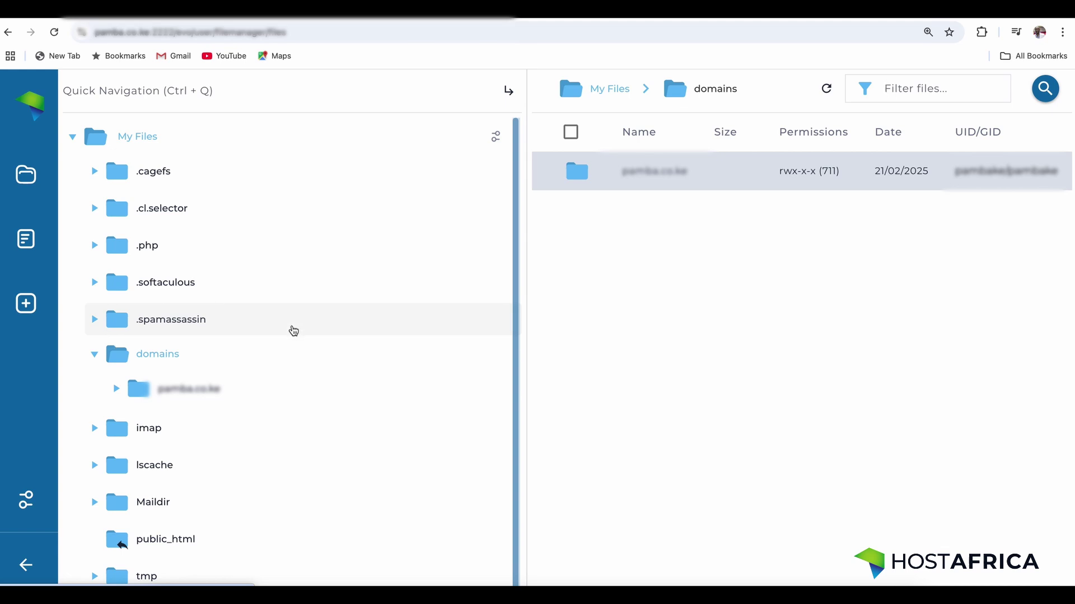
scroll(183, 502, down, 1)
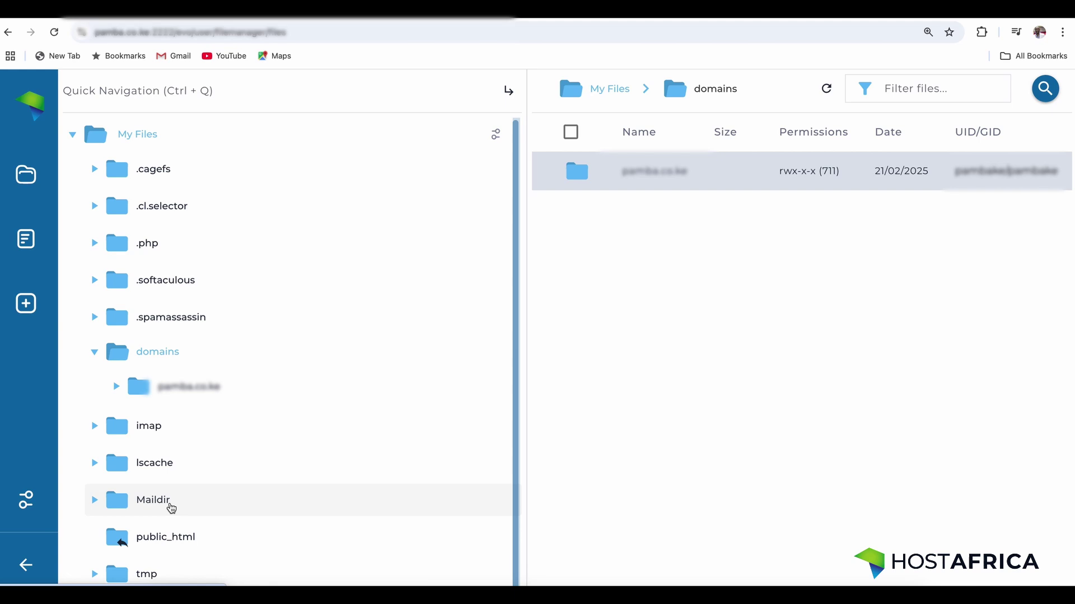
- Go into public_html under the site's domain folder to list cgi-bin and index.html
click(156, 537)
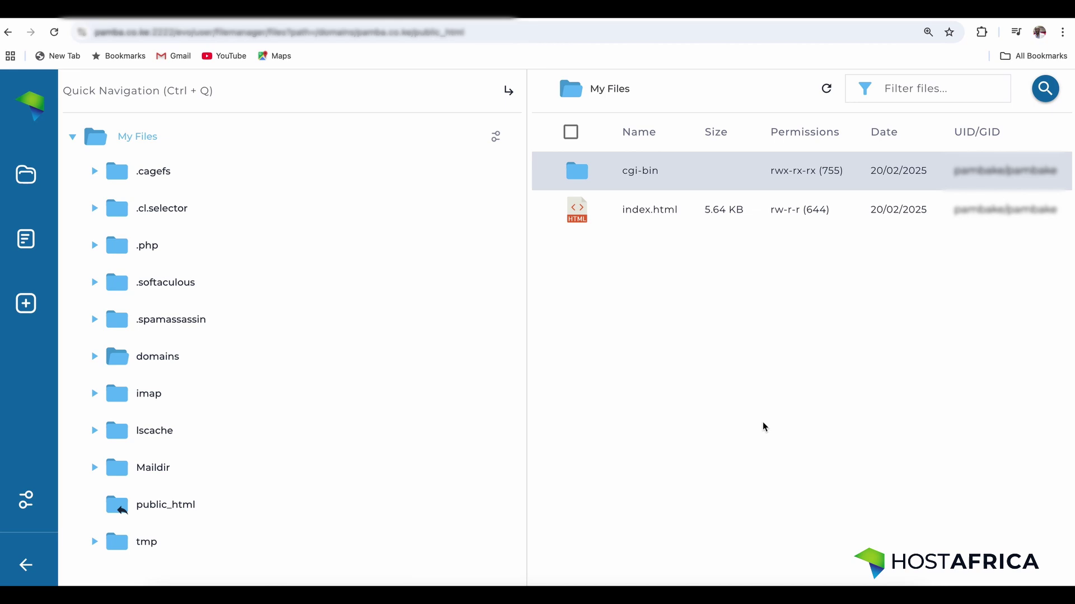
- Upload TIN.PNG from the computer into public_html and close the finished upload window
right_click(680, 311)
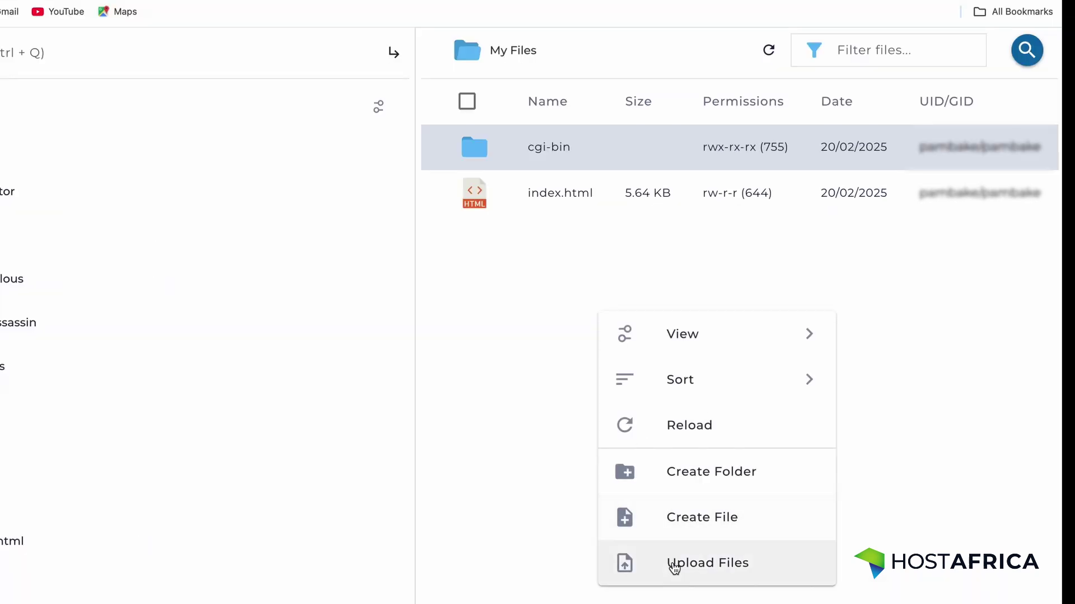
click(673, 567)
click(457, 347)
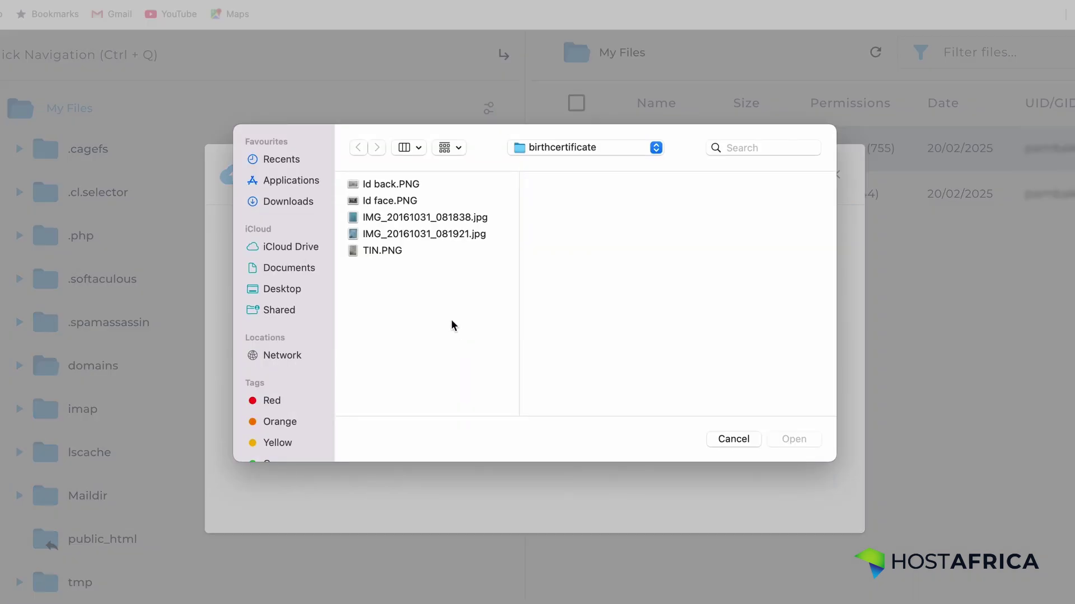
click(420, 233)
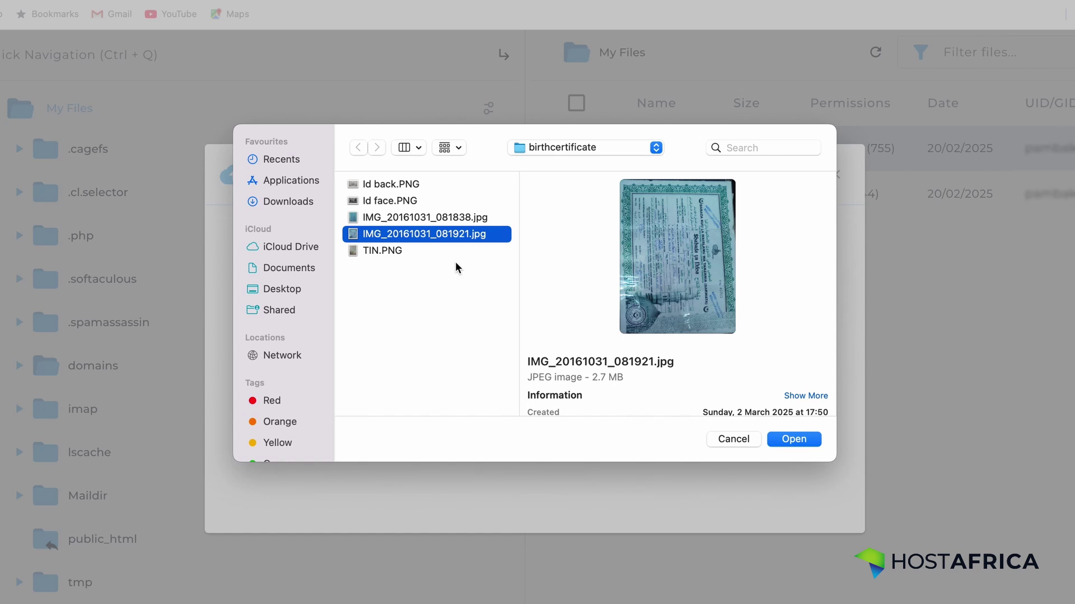
click(382, 252)
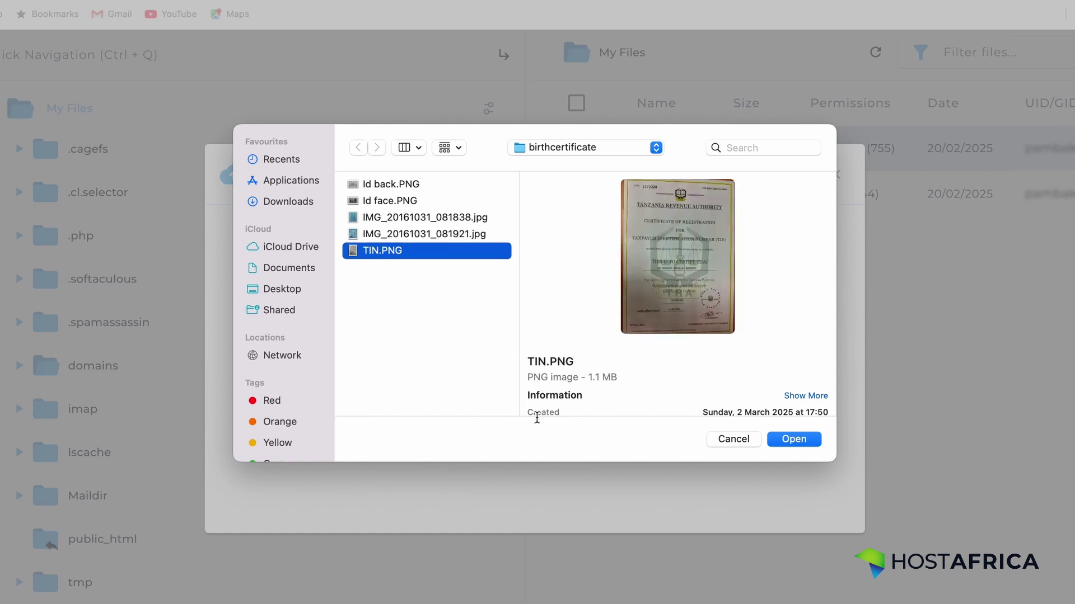
click(811, 440)
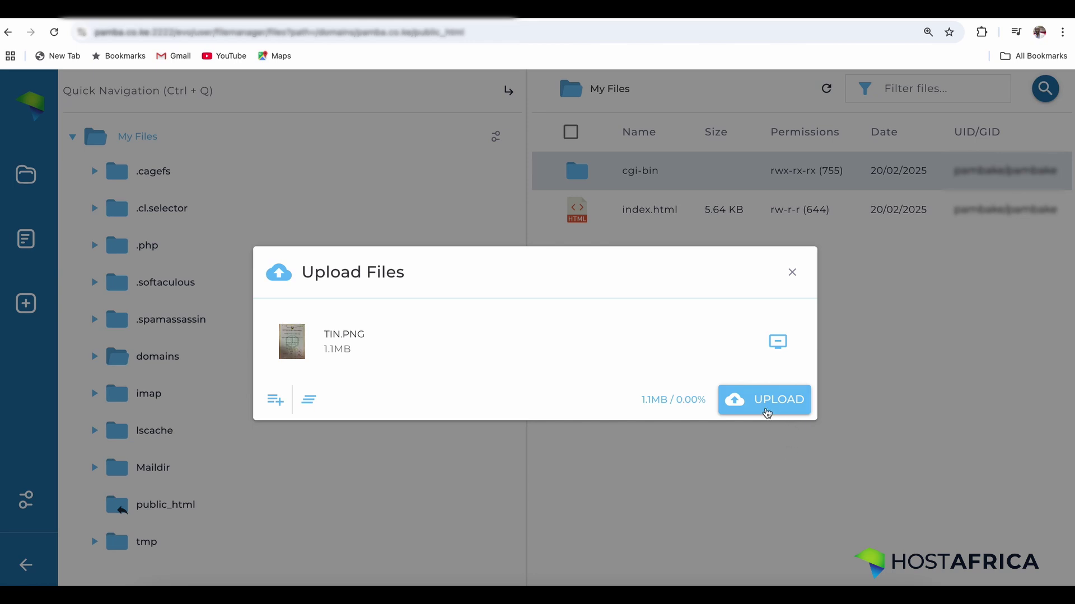
click(766, 412)
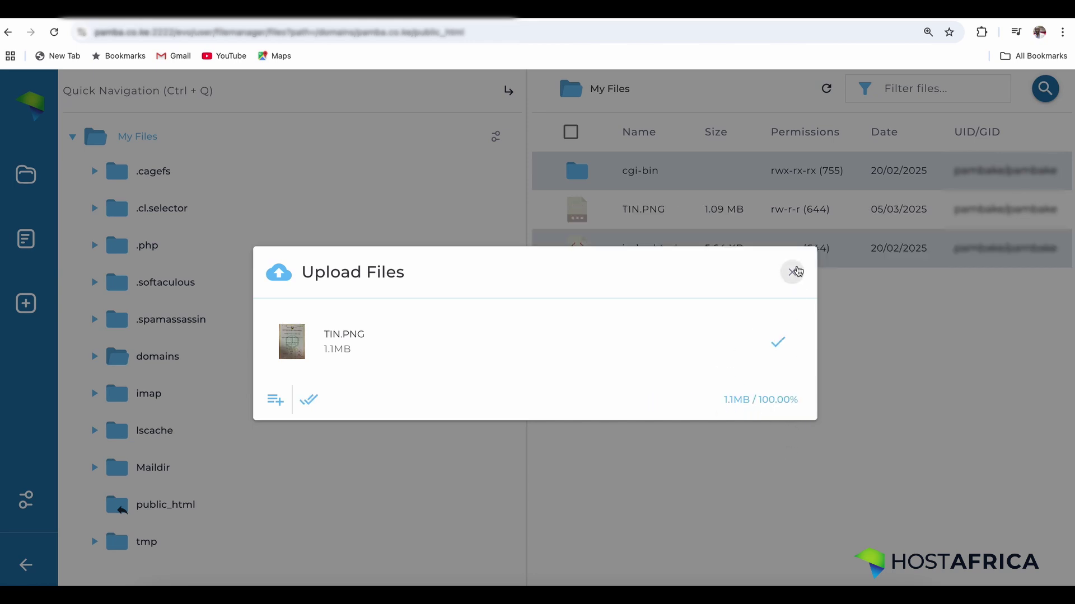
click(795, 271)
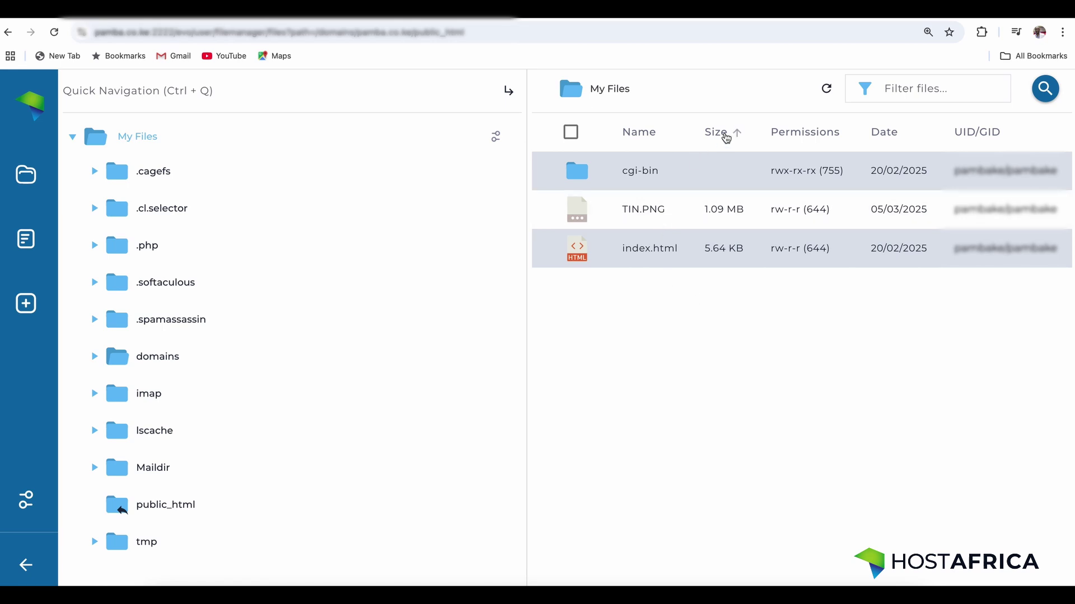
- Load the domain's address in a new Chrome tab to see the Website Coming Soon page
key(ctrl+t)
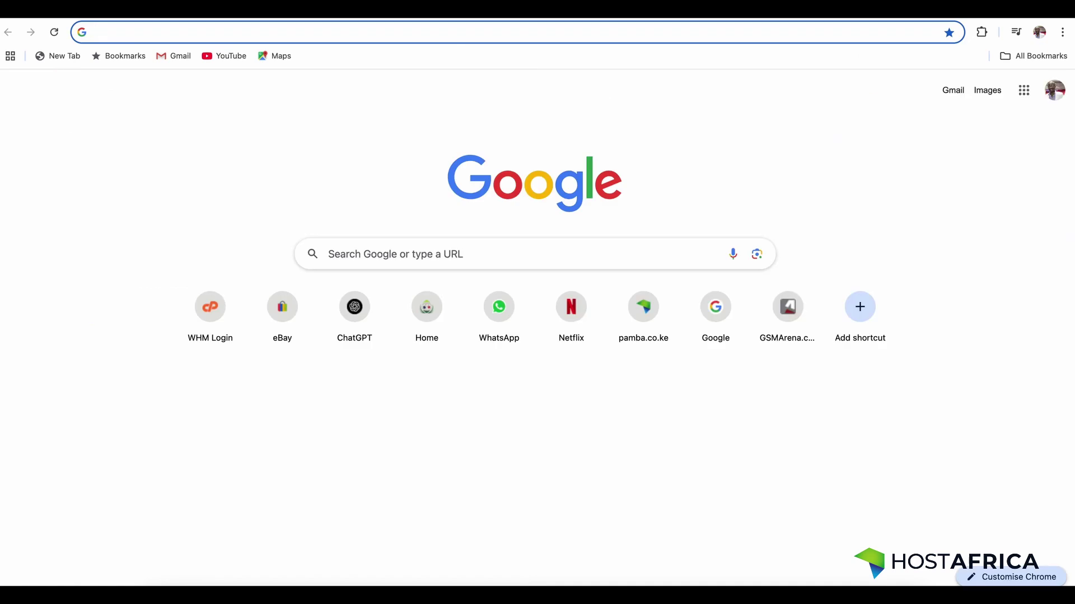
text(pa)
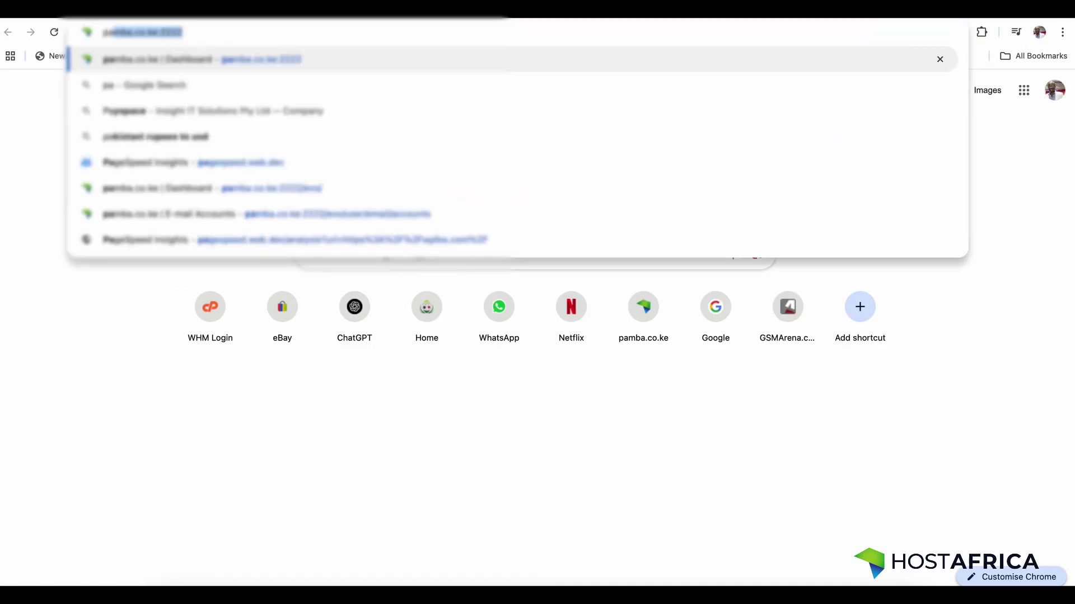
click(249, 27)
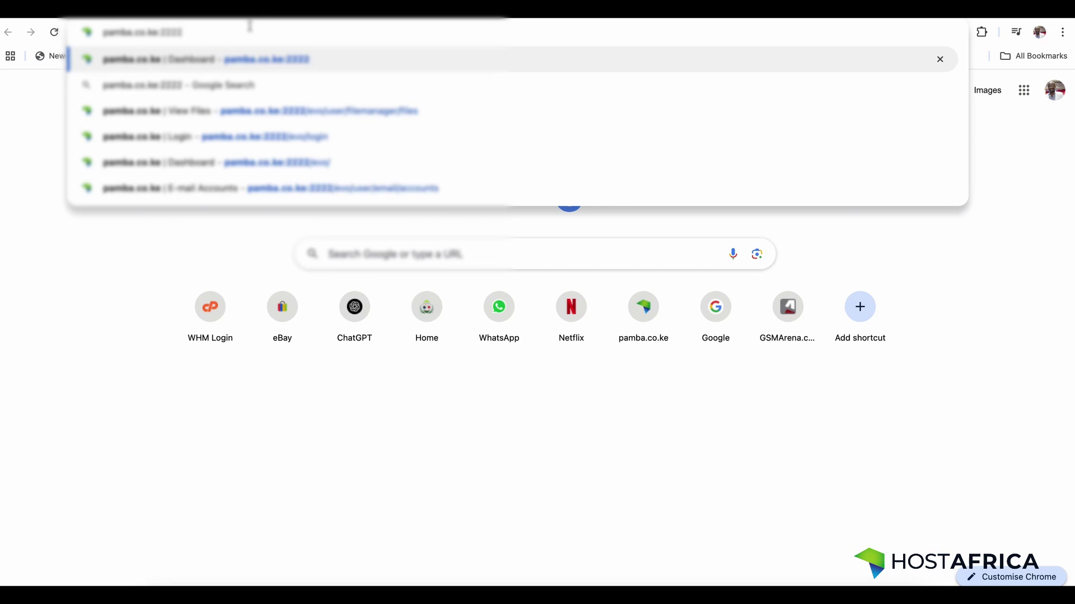
key(Return)
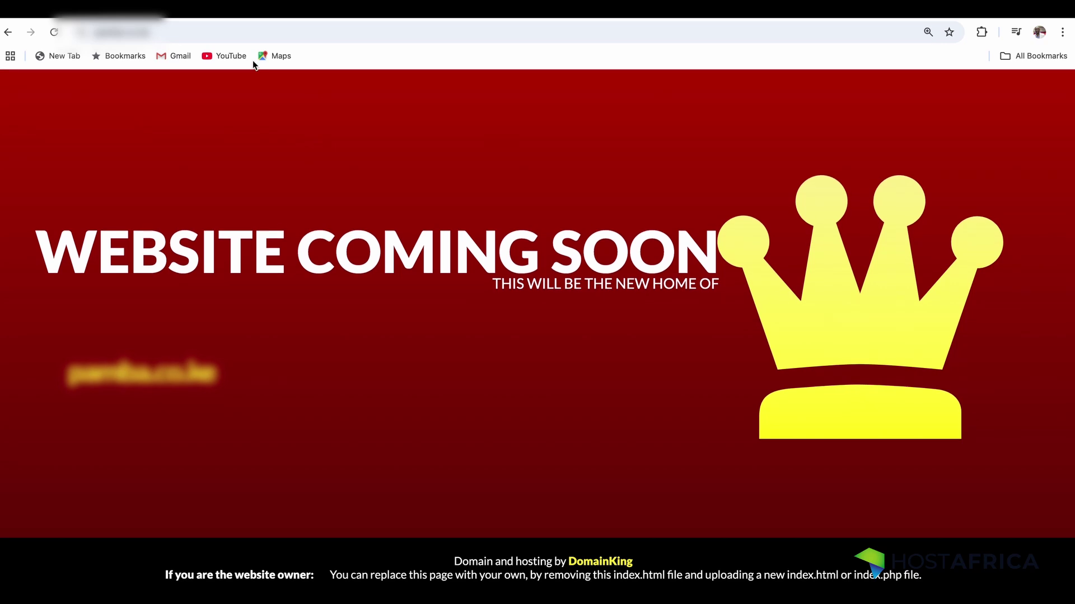
click(204, 32)
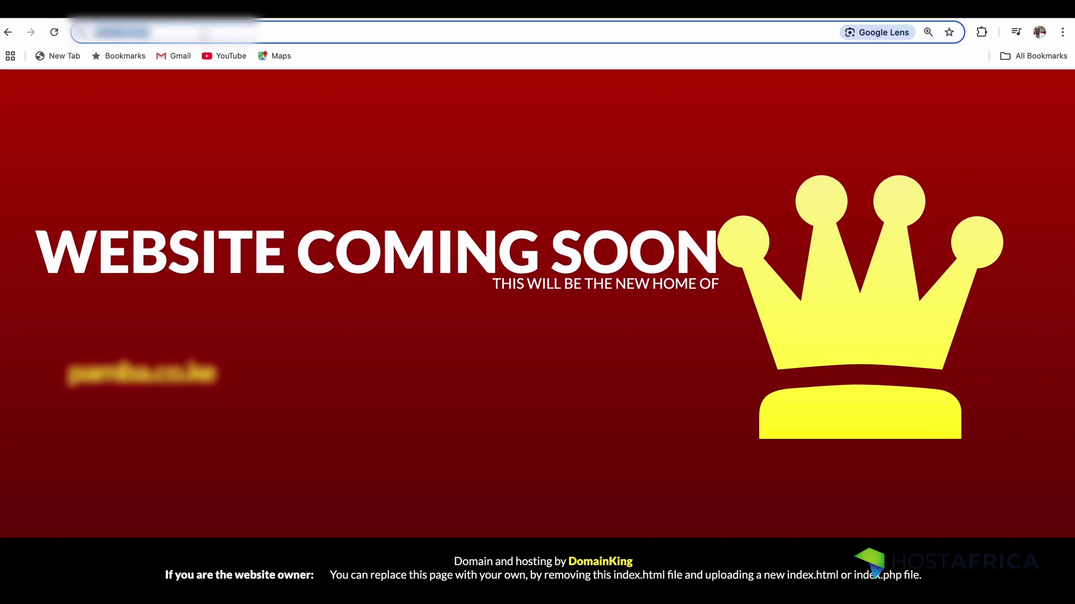